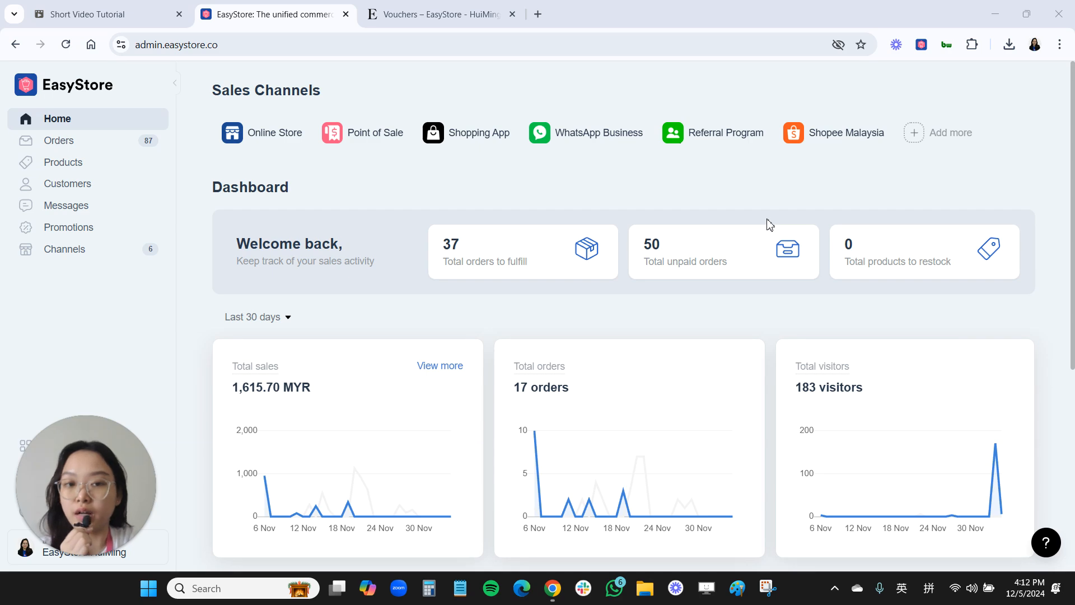
- Open the vouchers section under Promotions and start a new voucher from the $20 OFF for birthday month template
click(102, 231)
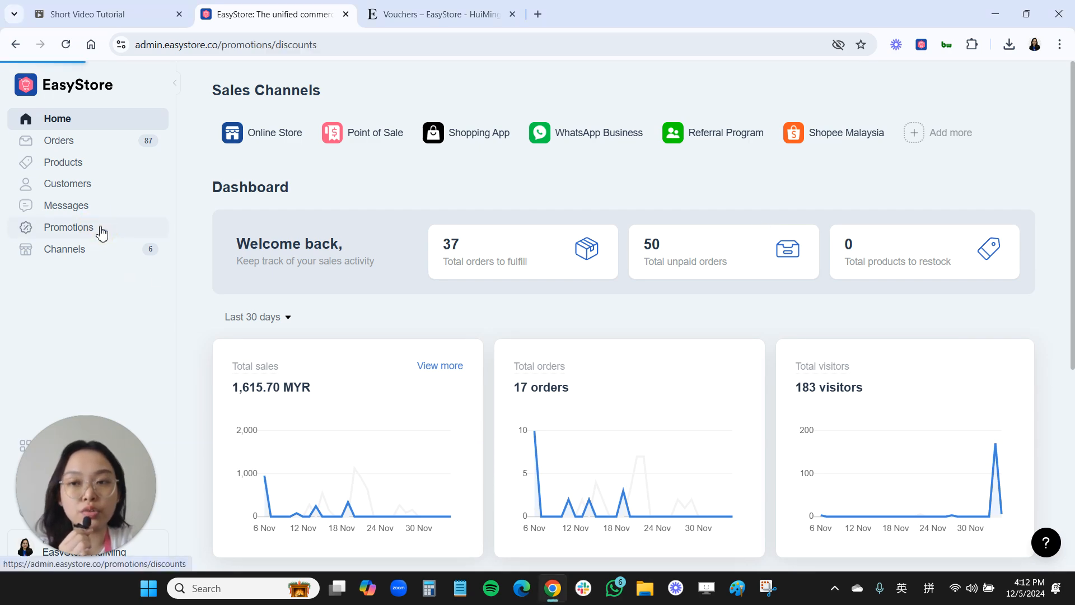
click(66, 268)
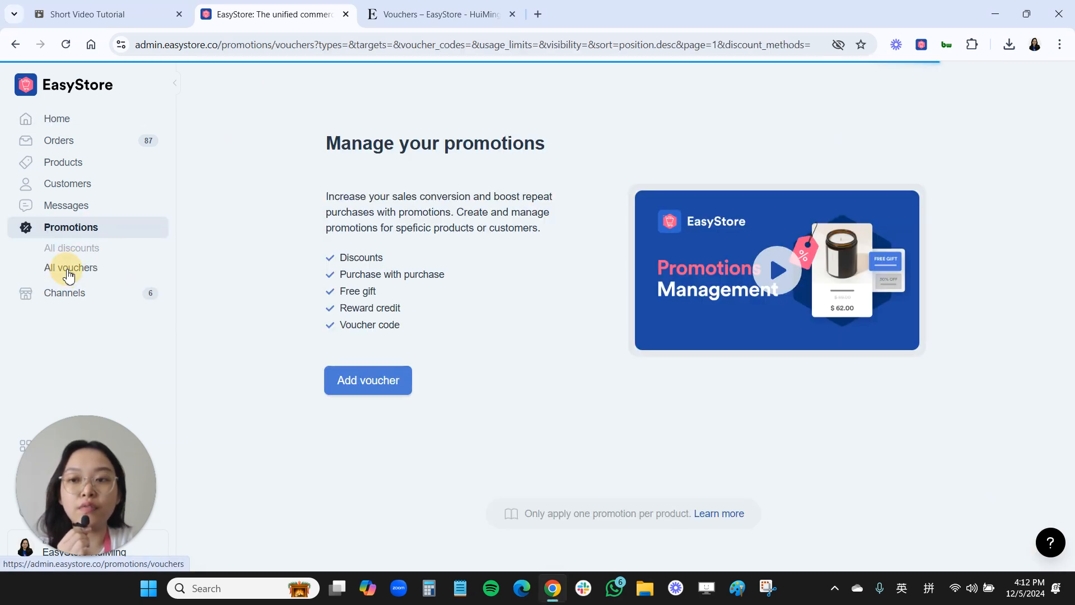
click(354, 384)
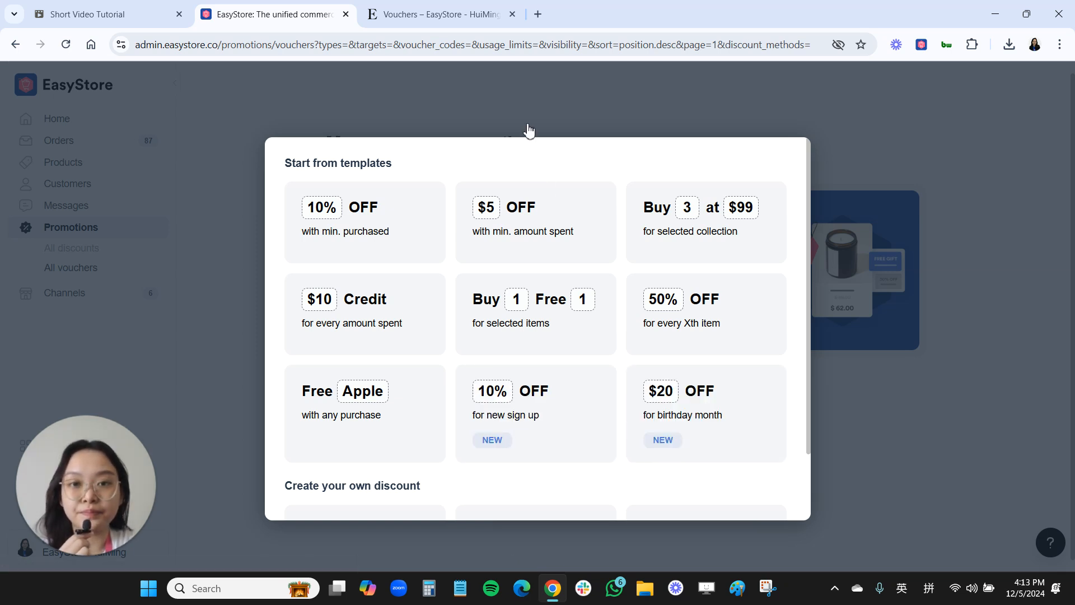
click(685, 416)
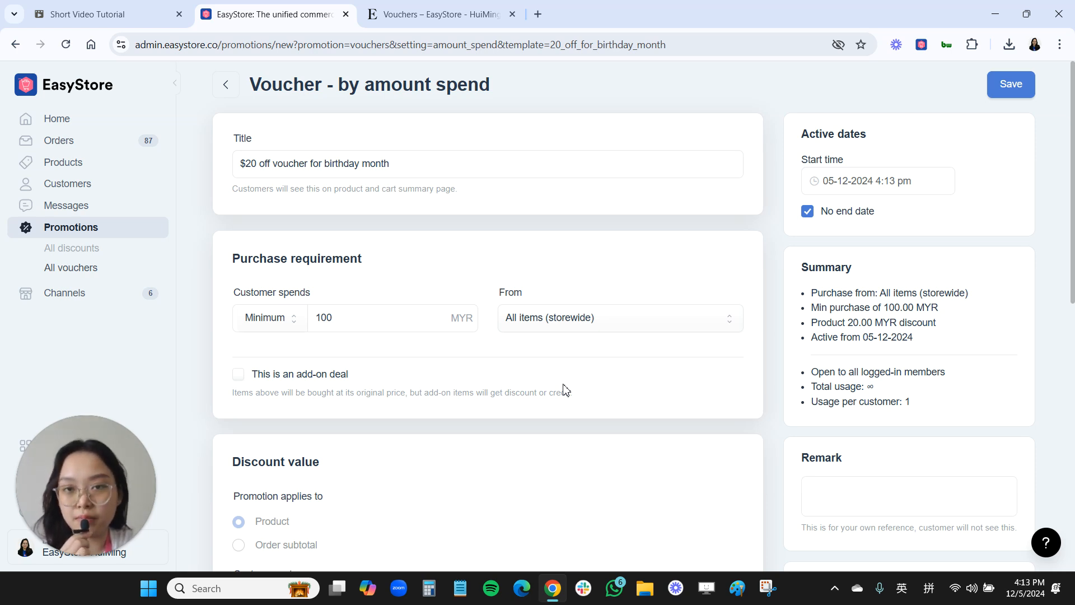
- Replace the voucher title with "BIRTHDAY TREAT RM20 OFF"
key(ctrl+a)
text(BIRTHDAY TREAT RM20 OFF)
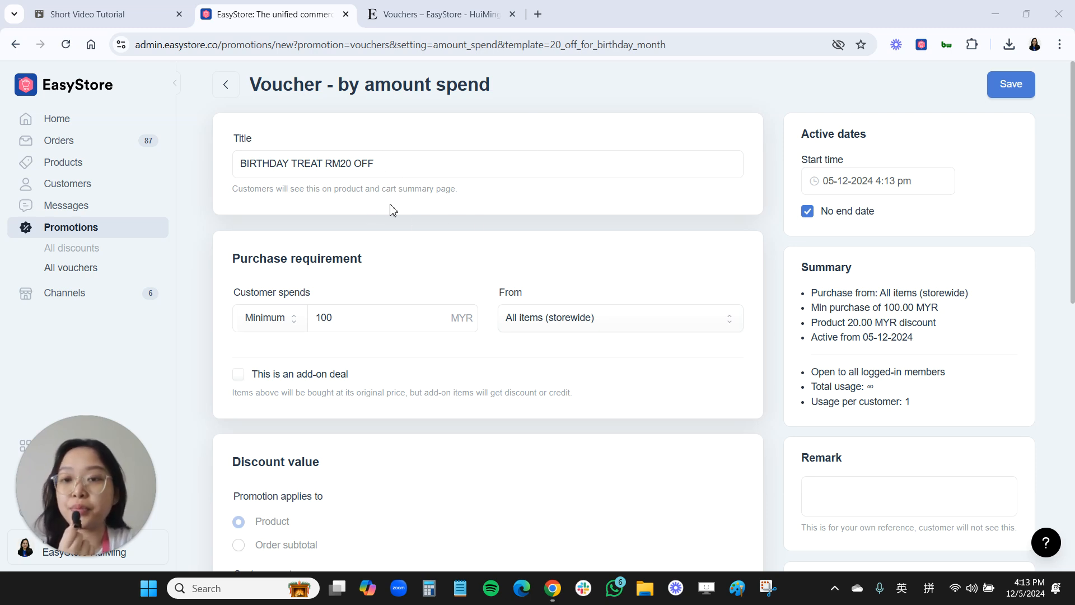
click(385, 171)
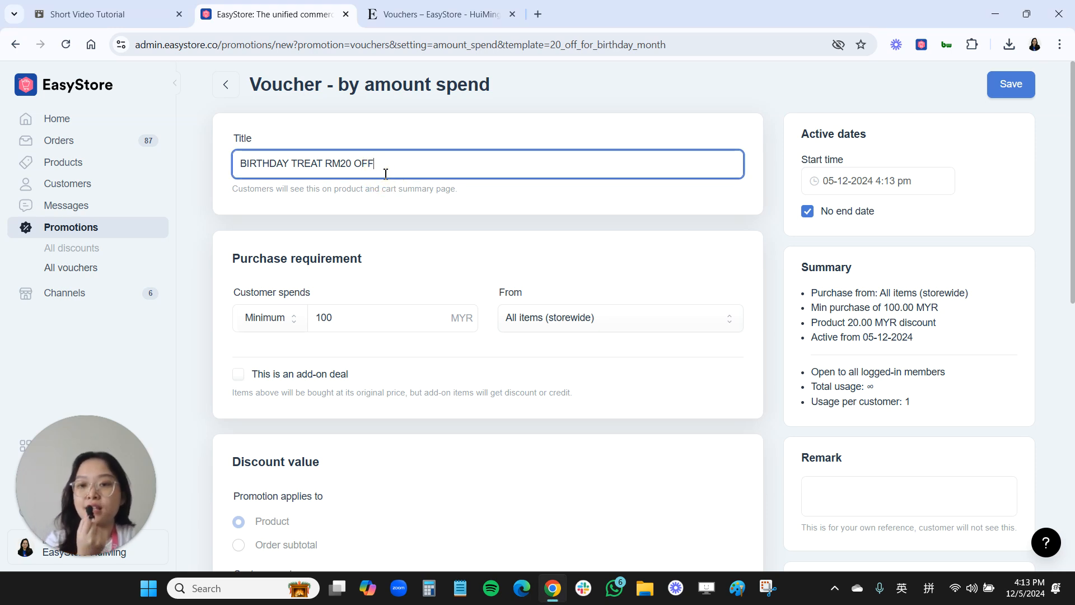
- Choose Minimum as the customer spend type in the purchase requirement
scroll(340, 311, down, 1)
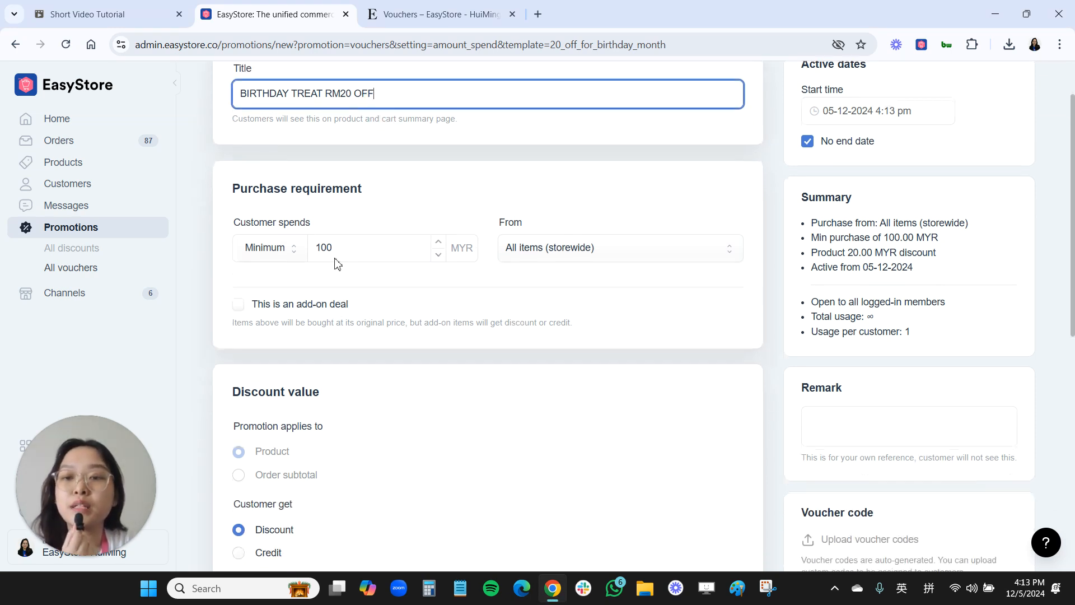
click(262, 255)
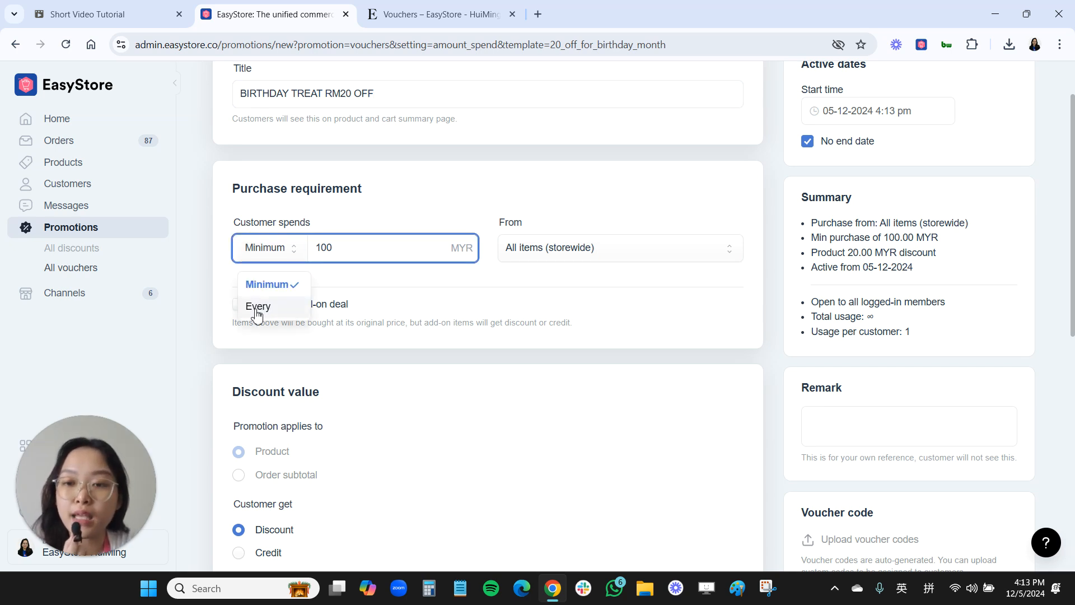
click(270, 286)
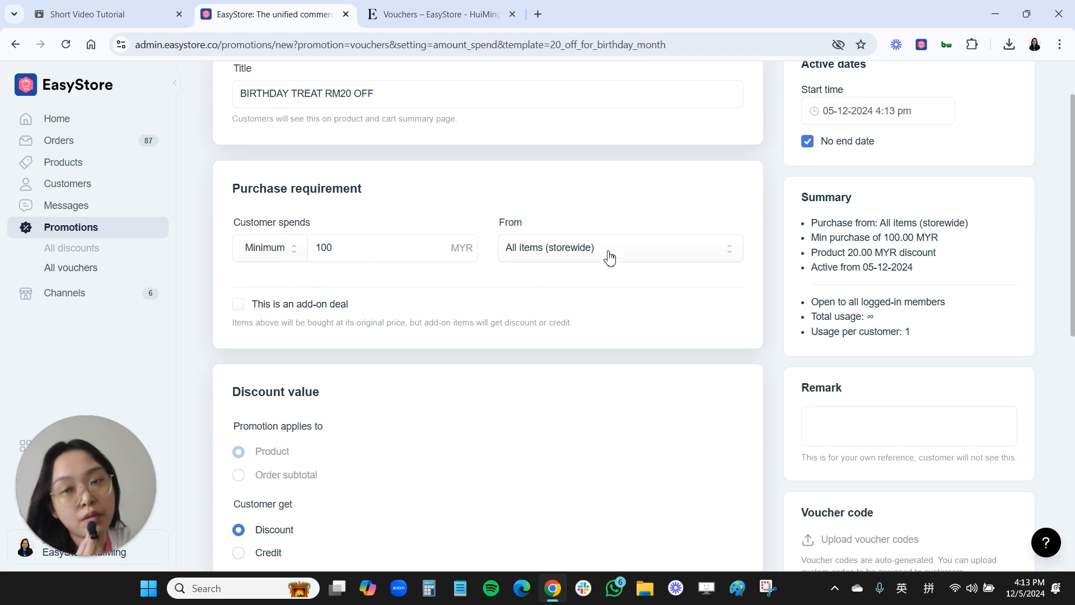
- Check the discount type options and the fixed amount entered in the voucher's discount value
scroll(446, 364, down, 4)
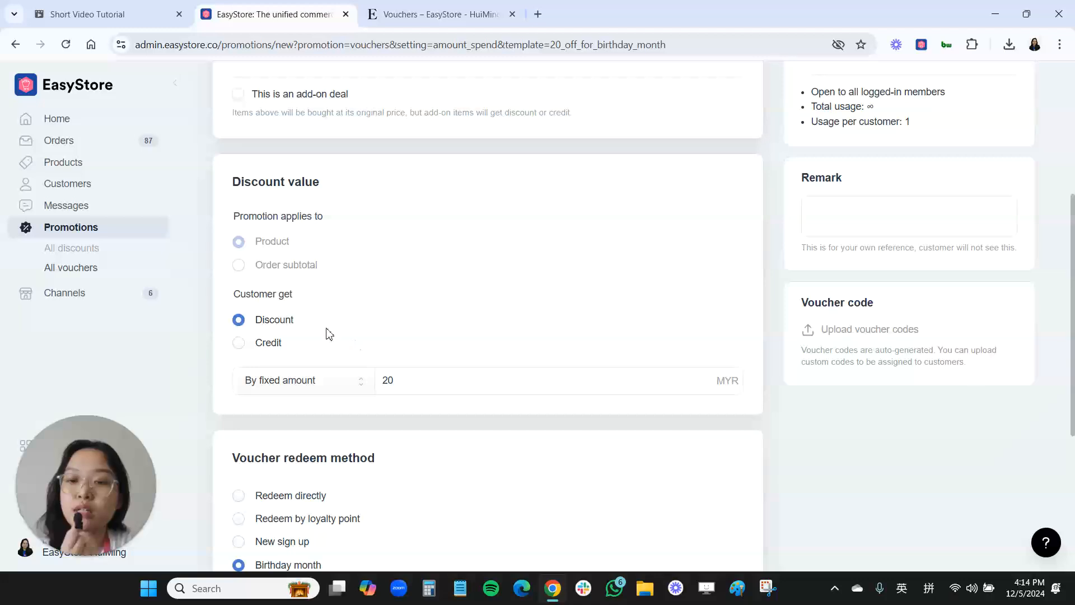
scroll(260, 305, down, 1)
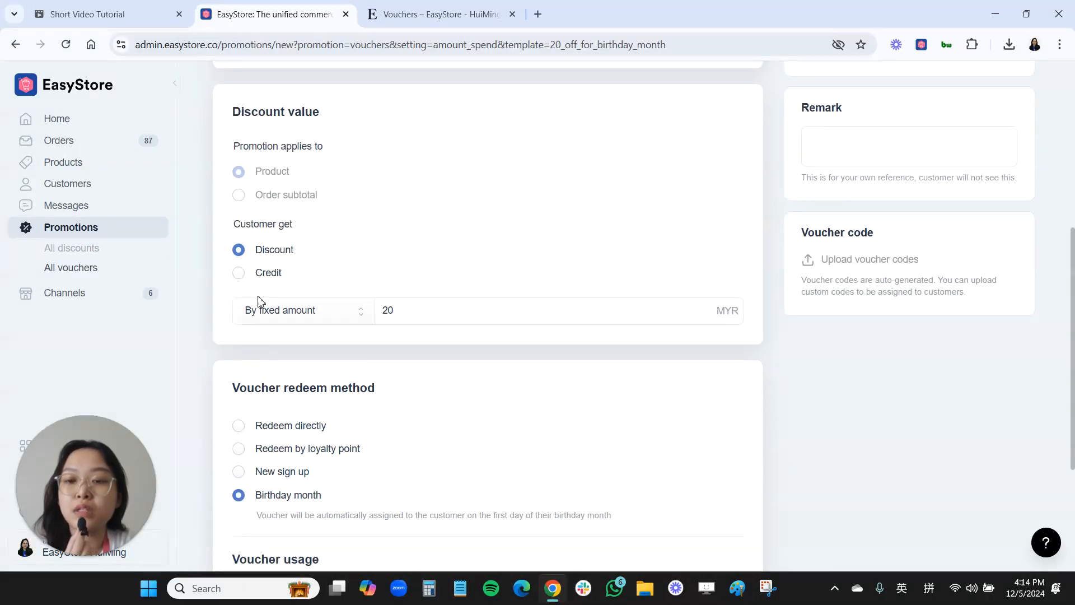
click(268, 315)
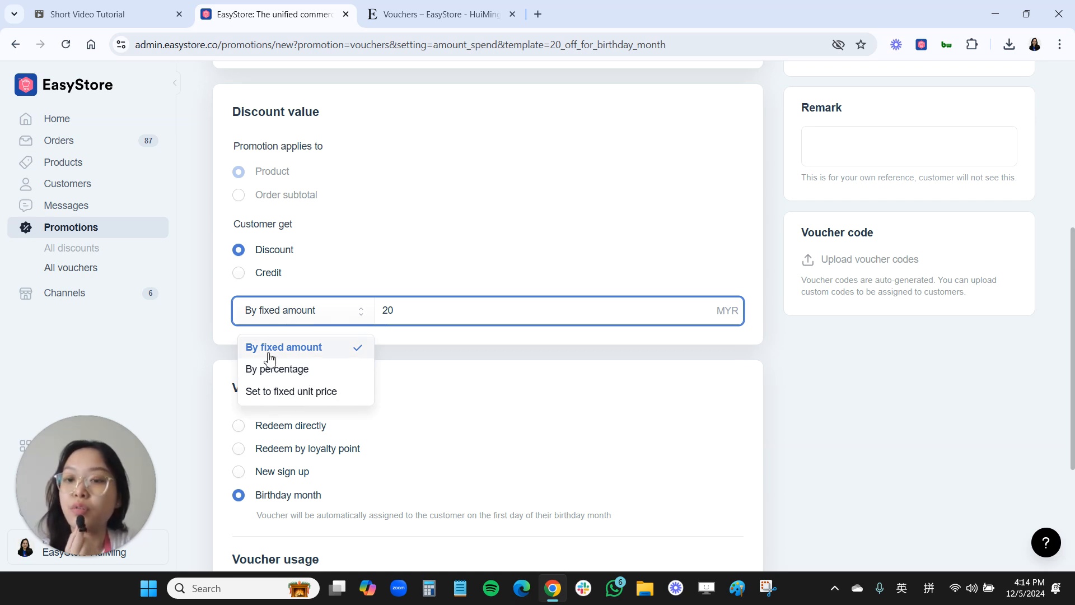
click(392, 311)
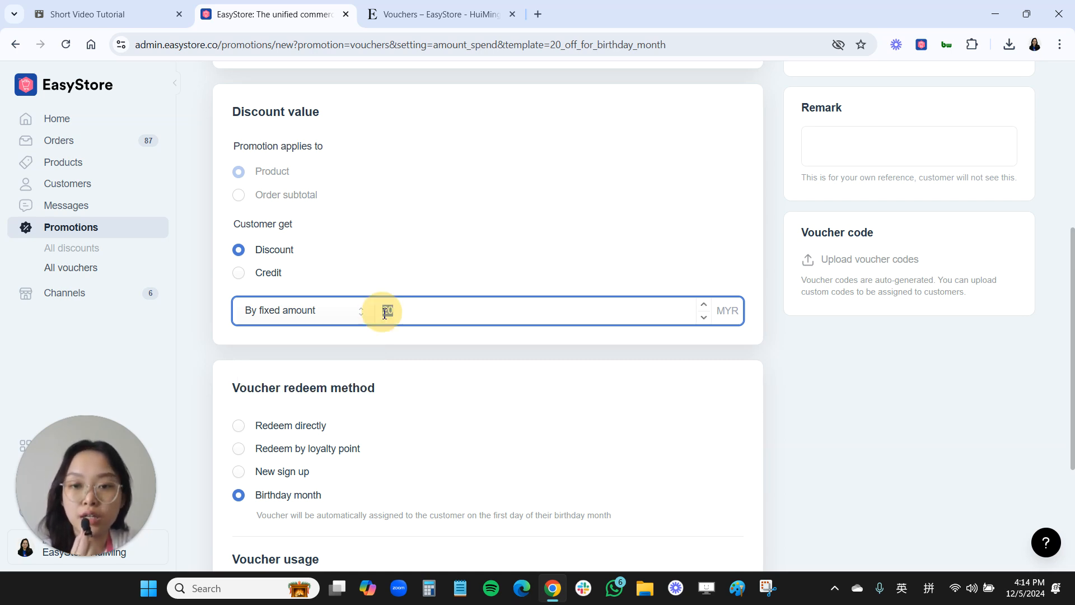
double_click(386, 309)
- Limit the voucher's customer eligibility to selected membership tiers and choose the Platinum tier
scroll(360, 415, down, 1)
scroll(360, 415, down, 2)
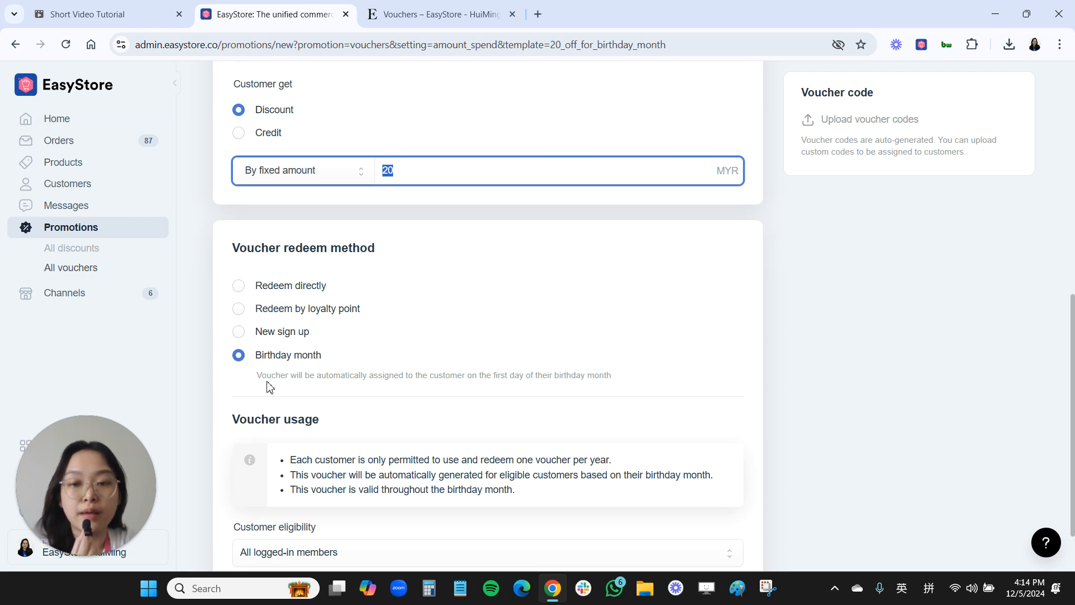
scroll(336, 424, down, 2)
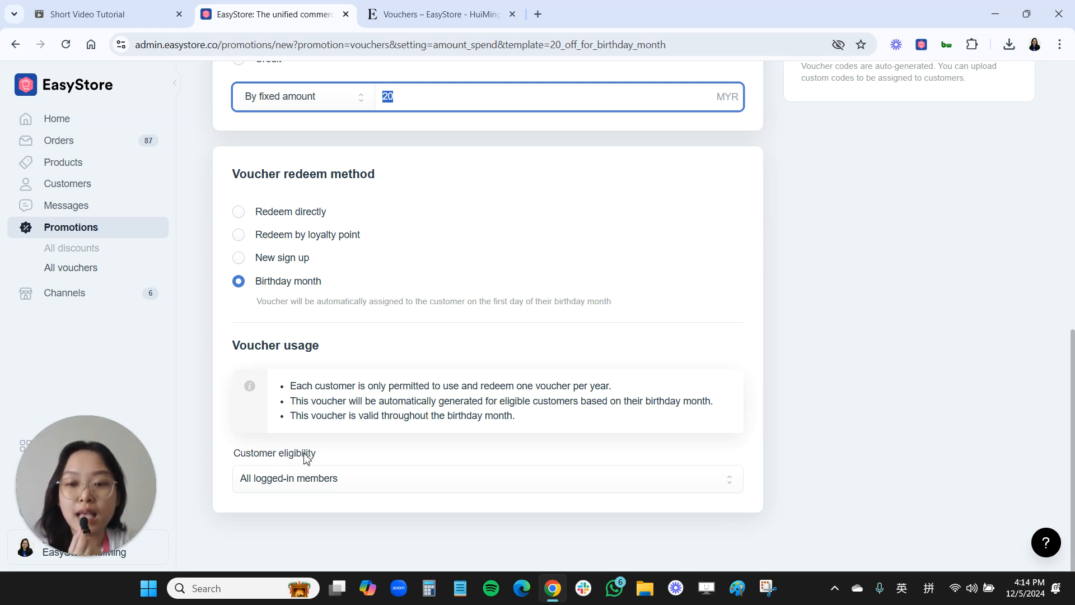
click(300, 477)
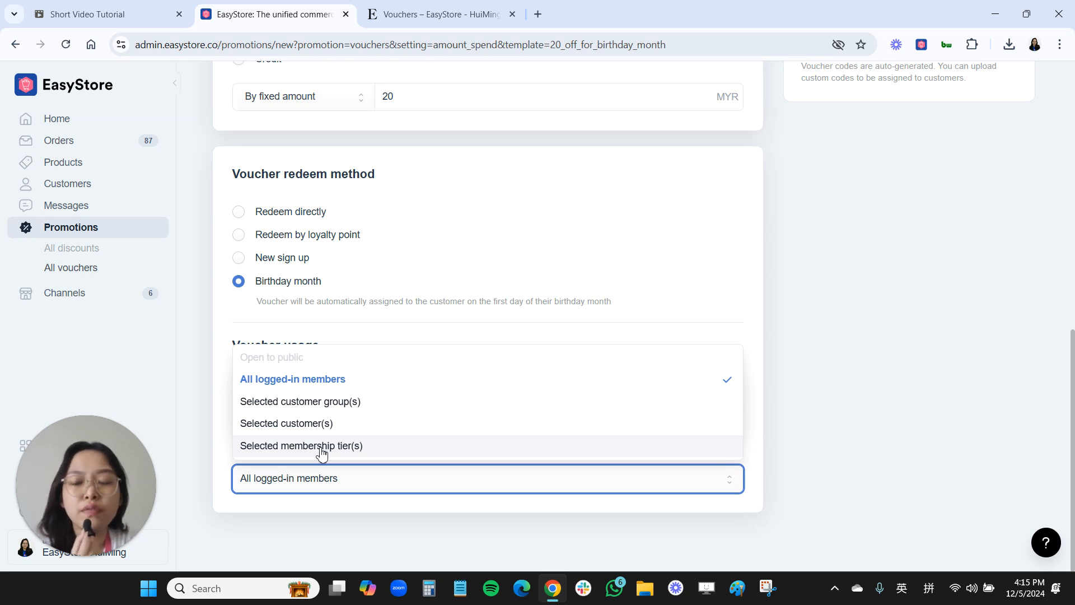
click(280, 447)
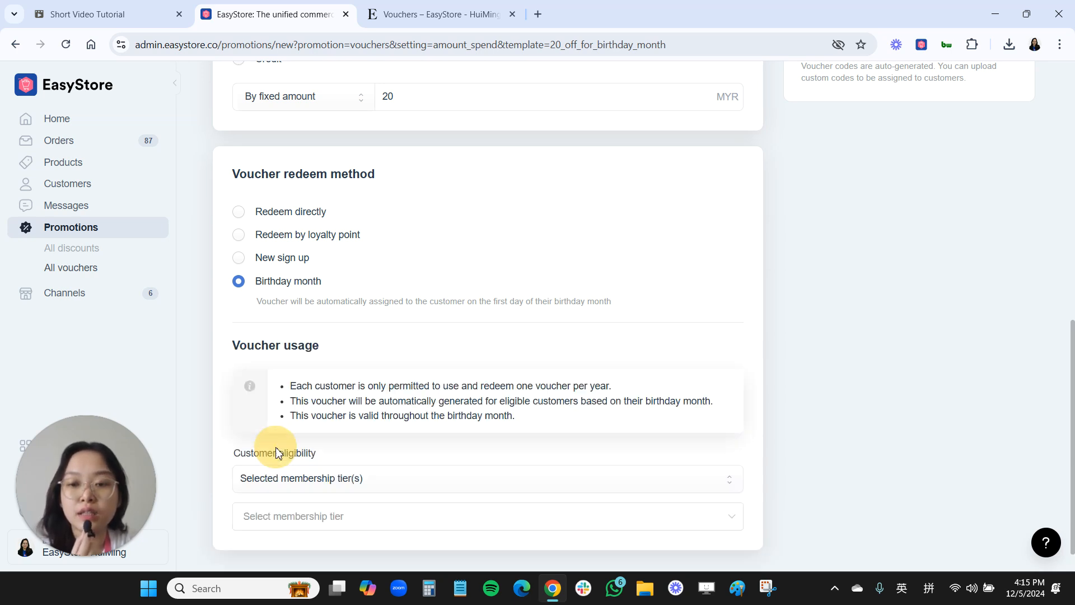
scroll(315, 500, down, 1)
click(304, 488)
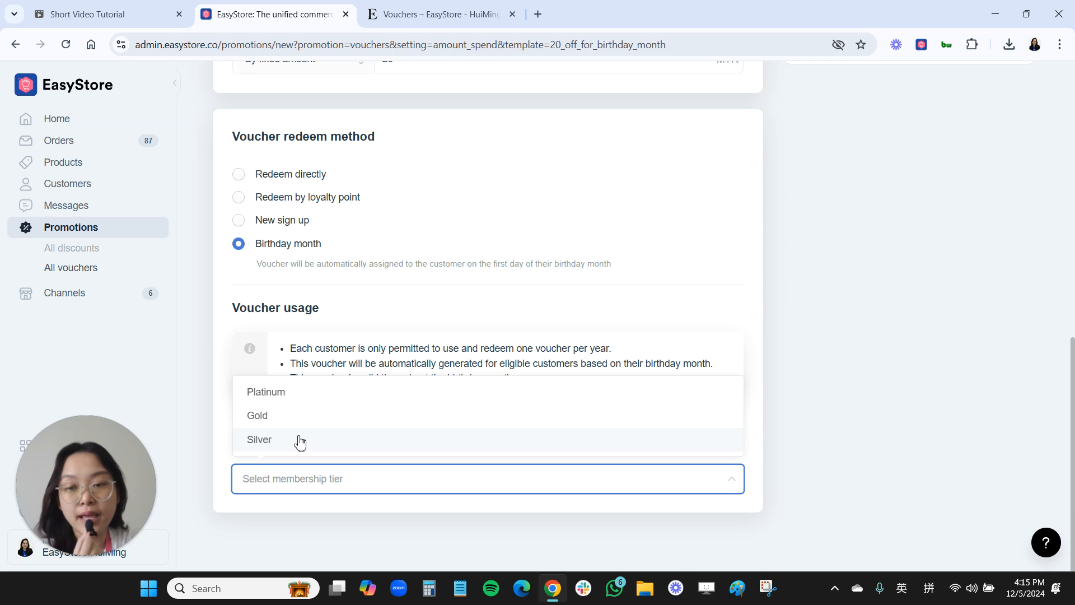
click(283, 391)
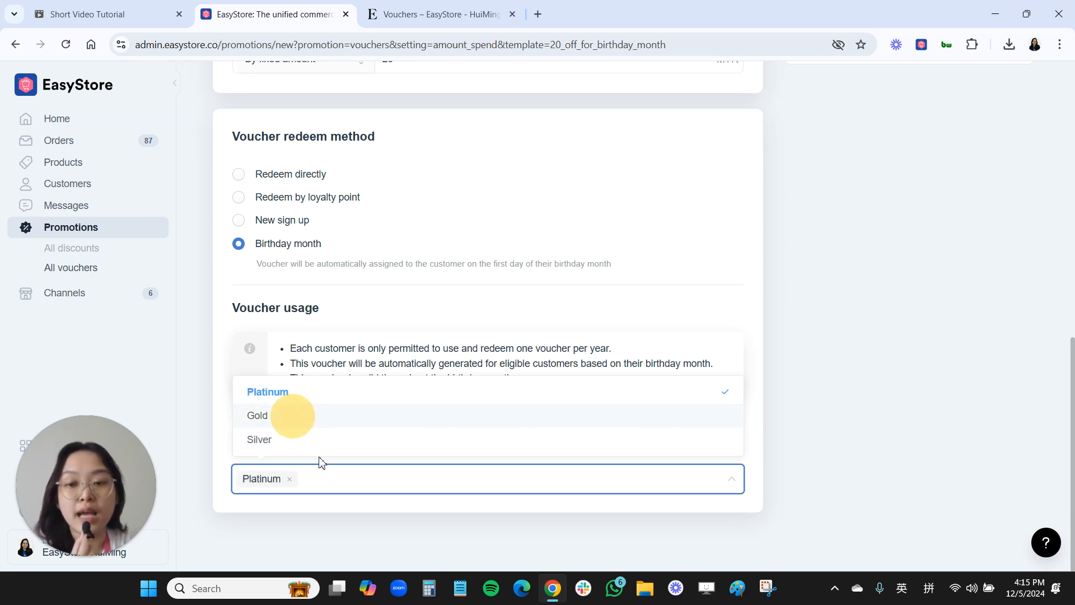
click(329, 526)
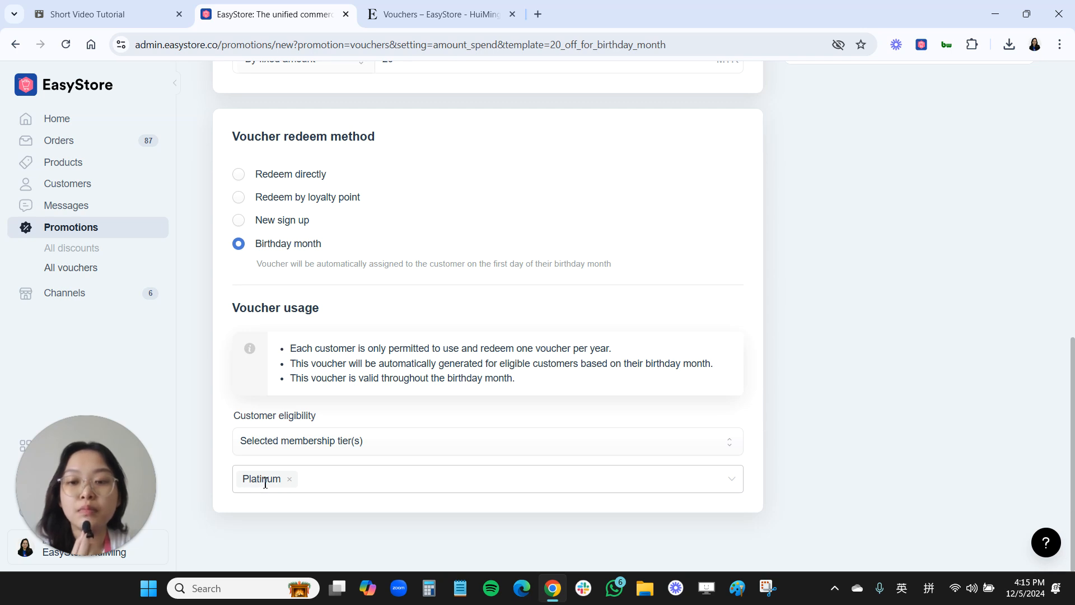
- Set the voucher's customer eligibility to all logged-in members
click(290, 442)
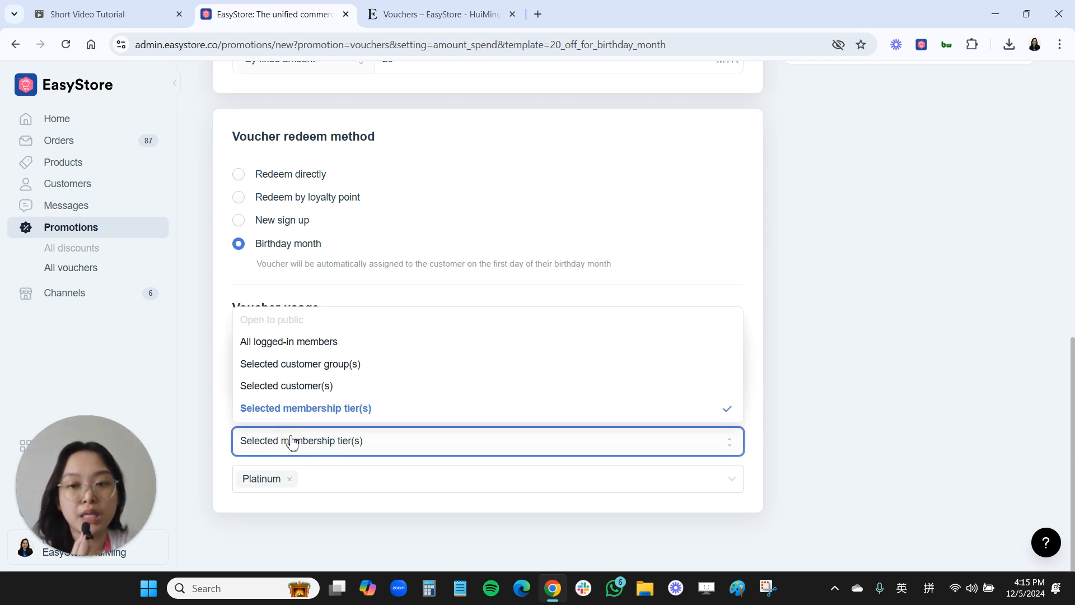
click(304, 343)
- Keep the birthday voucher's active dates without an end date and save the voucher
scroll(897, 487, up, 10)
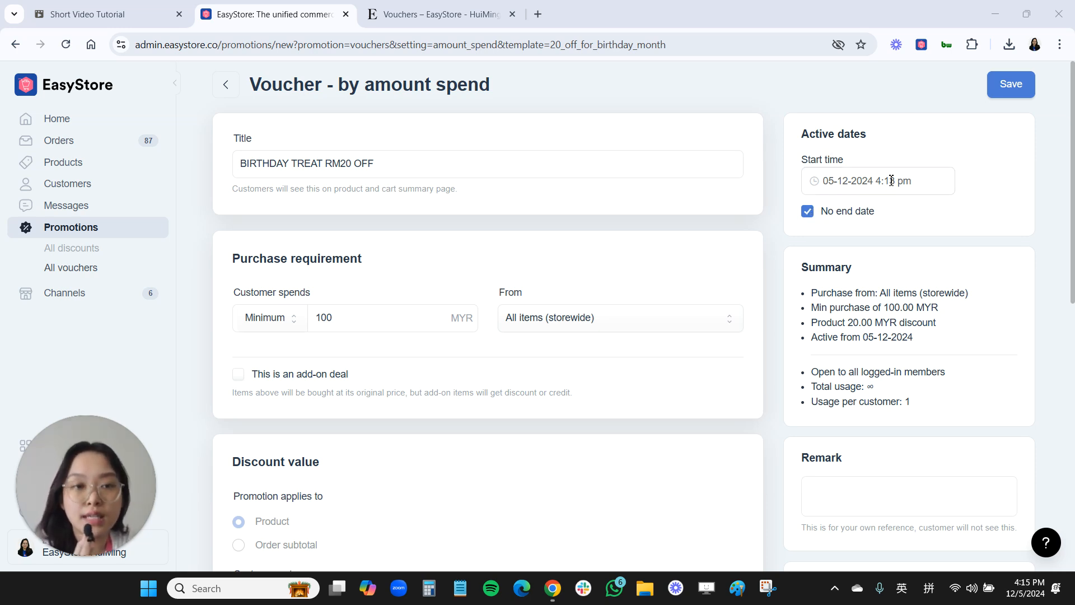
click(807, 213)
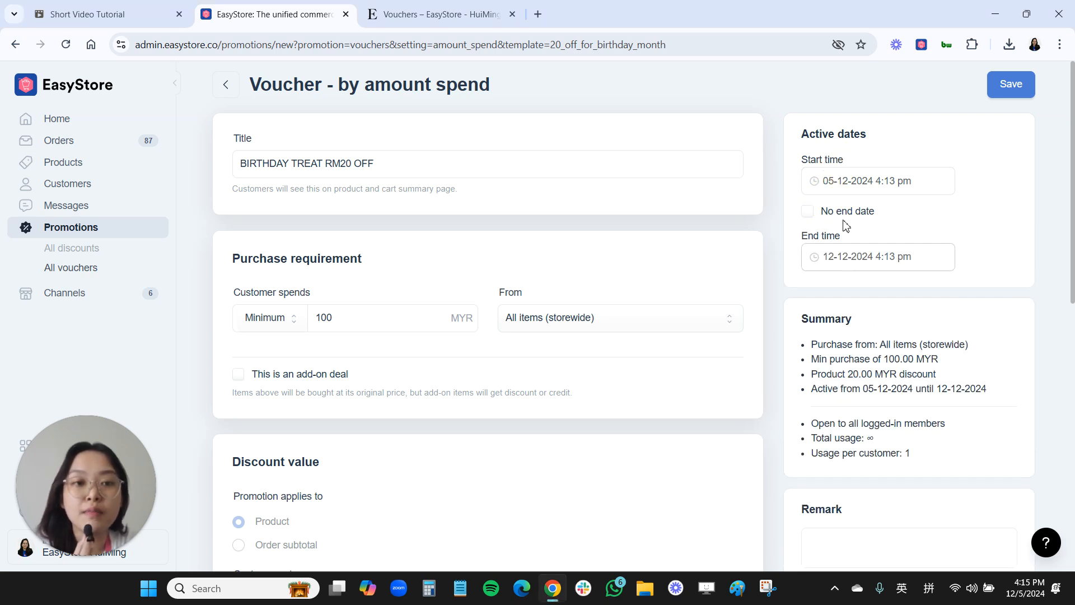
click(810, 219)
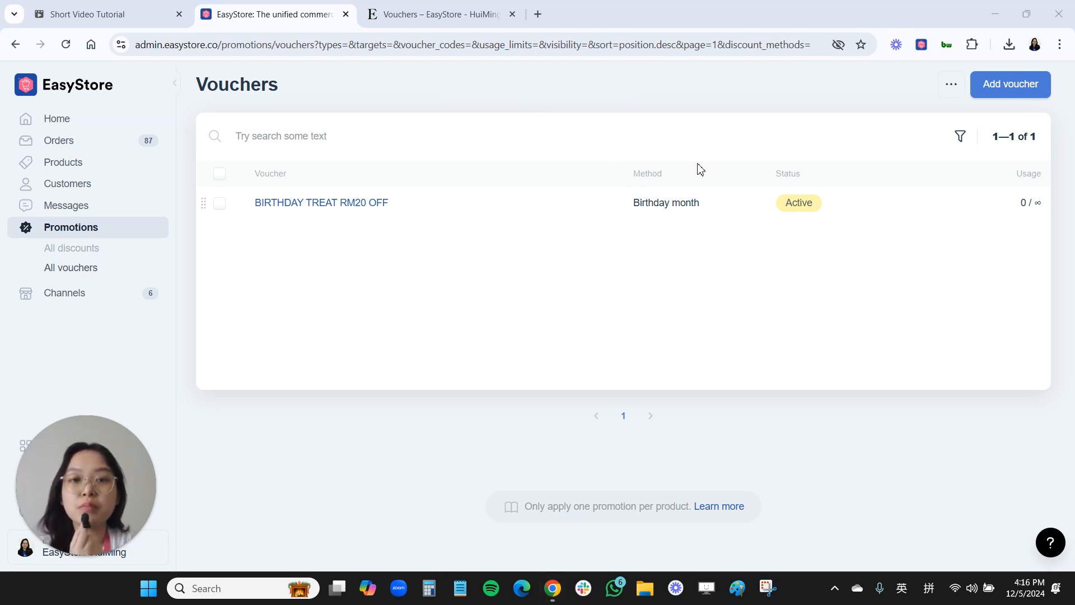
- Start another voucher from the 10% OFF for new sign up template and title it "NEWBIE 10% OFF"
click(998, 87)
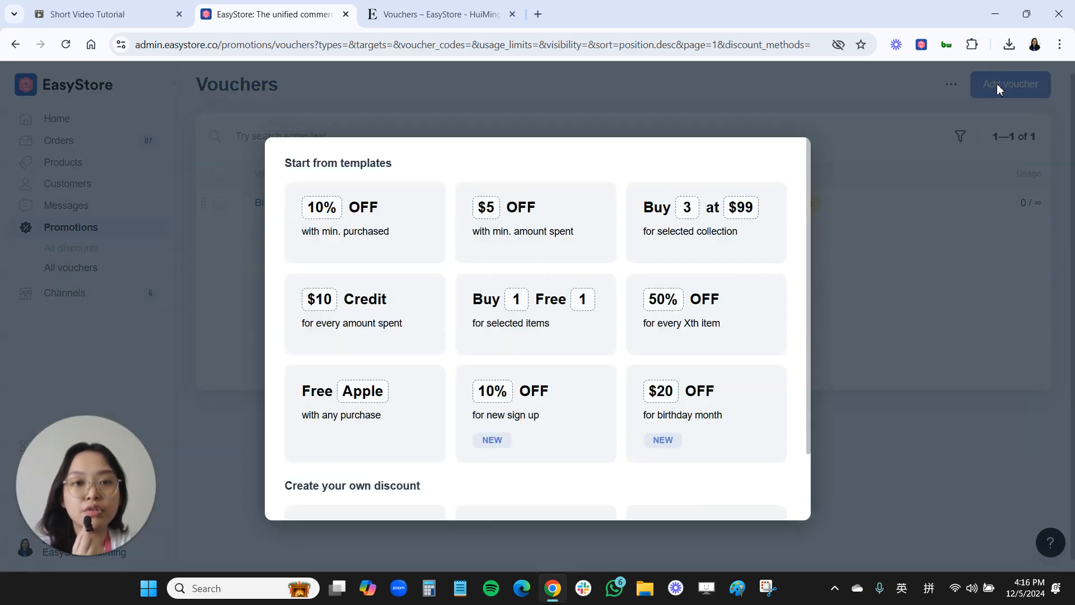
click(530, 446)
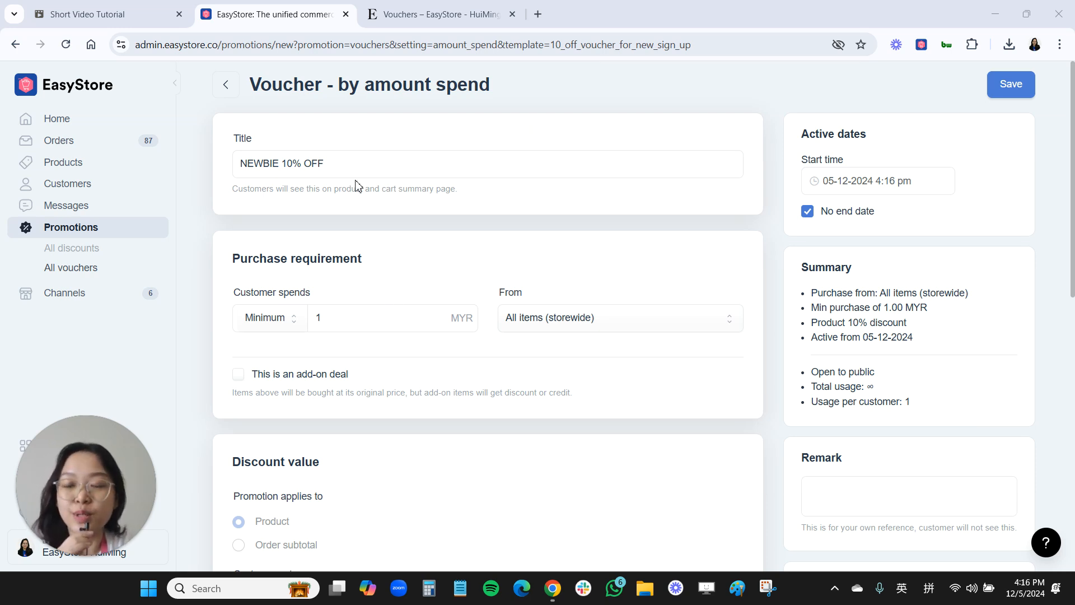
- Set the new sign-up voucher's minimum customer spend to 80 MYR
scroll(328, 273, down, 1)
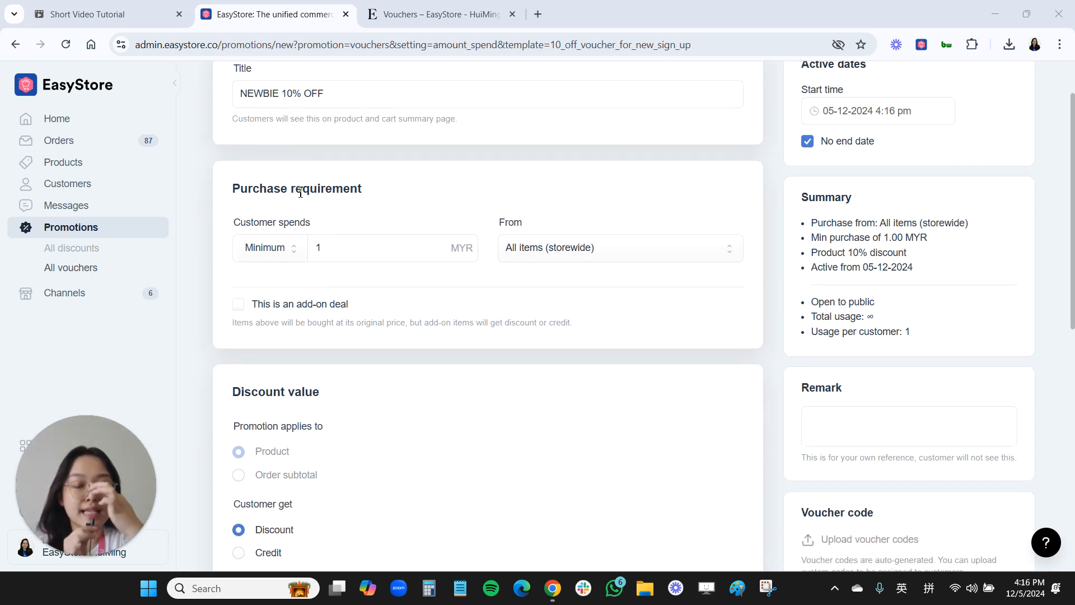
double_click(334, 251)
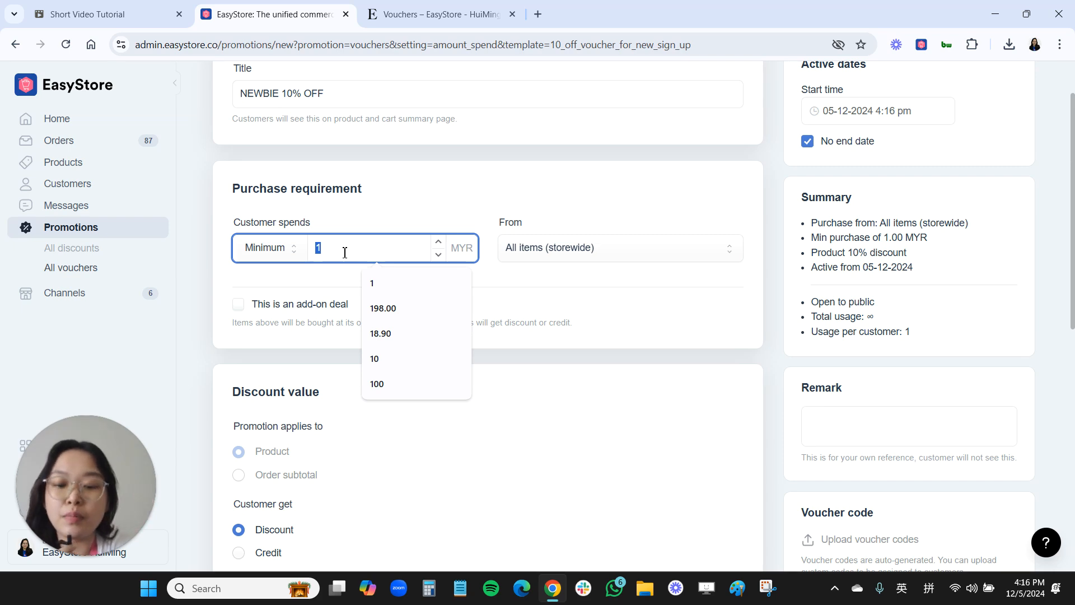
text(80)
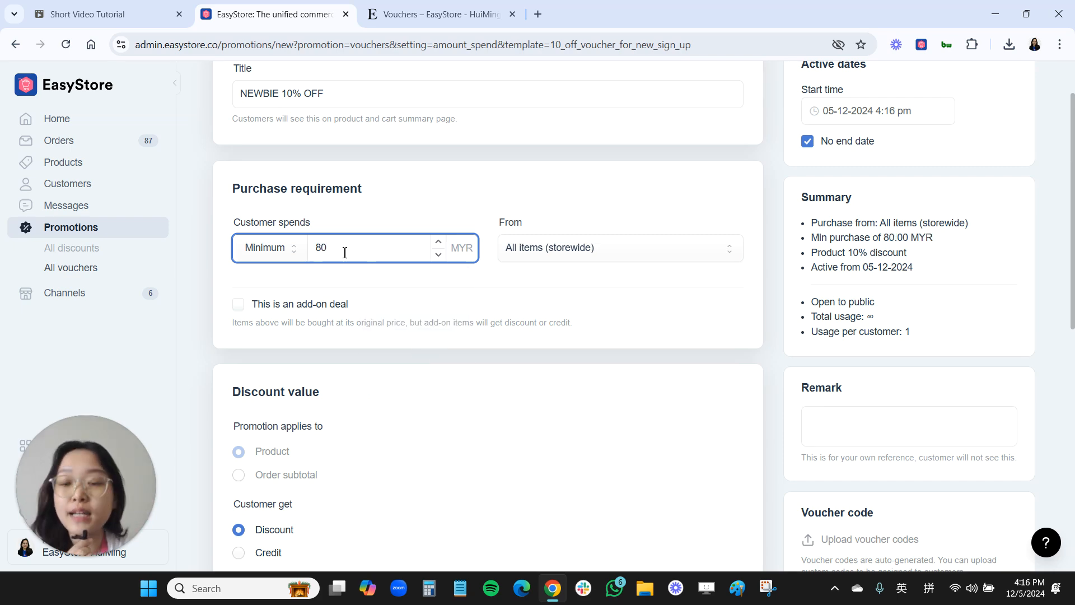
- Choose By percentage as the discount type and keep the discount value at 10%
scroll(344, 252, down, 4)
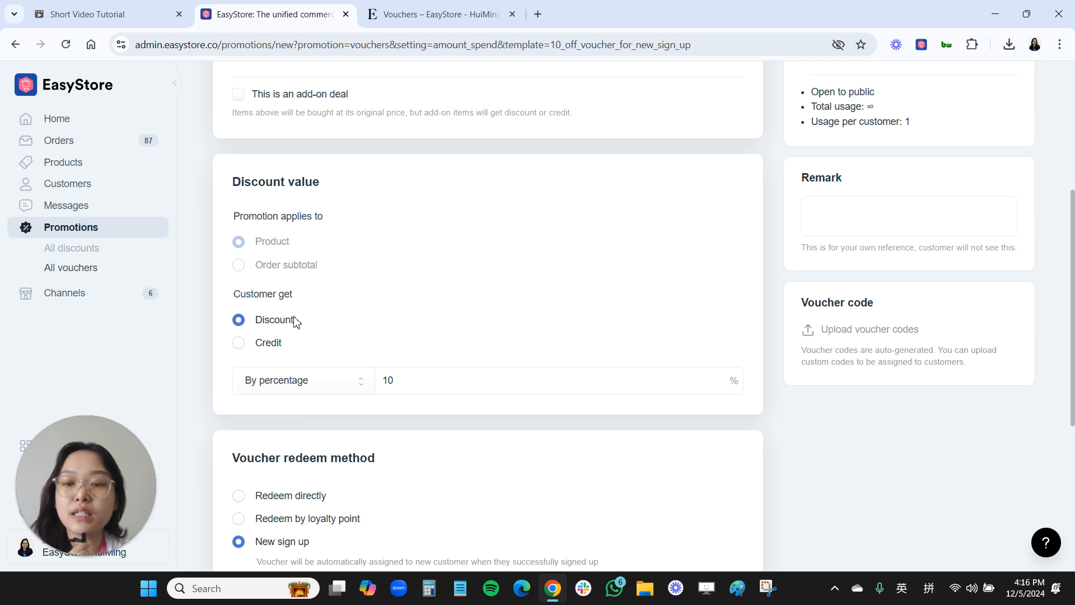
scroll(292, 325, down, 3)
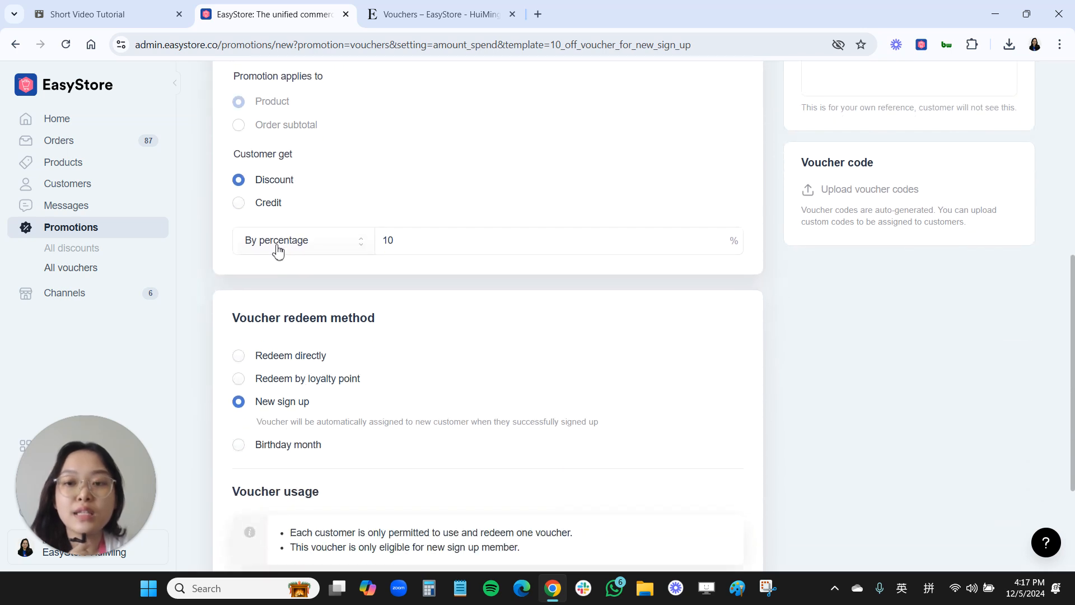
click(278, 251)
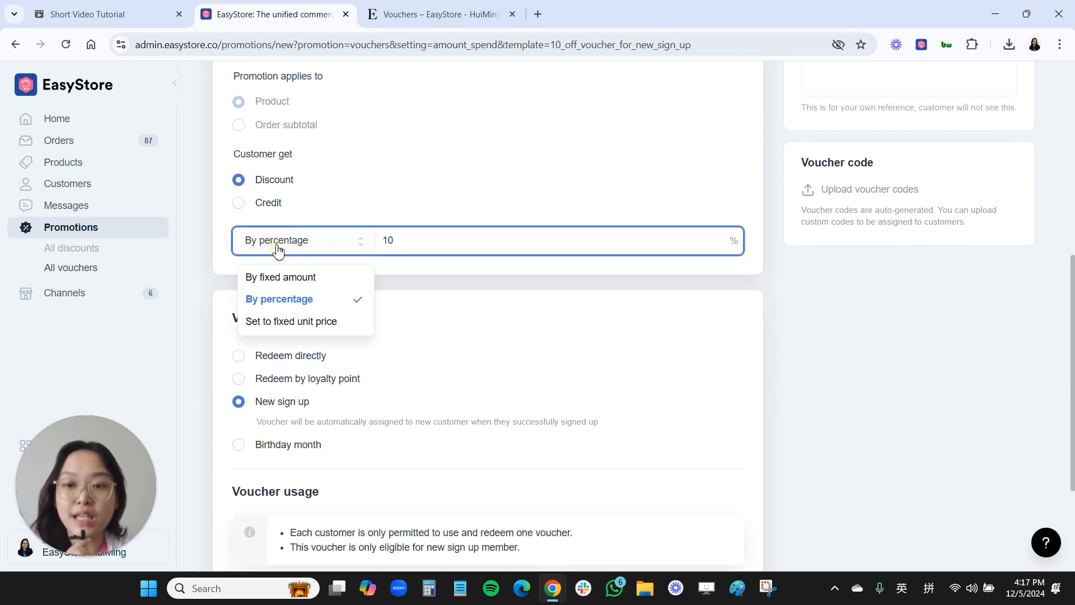
click(260, 301)
click(408, 240)
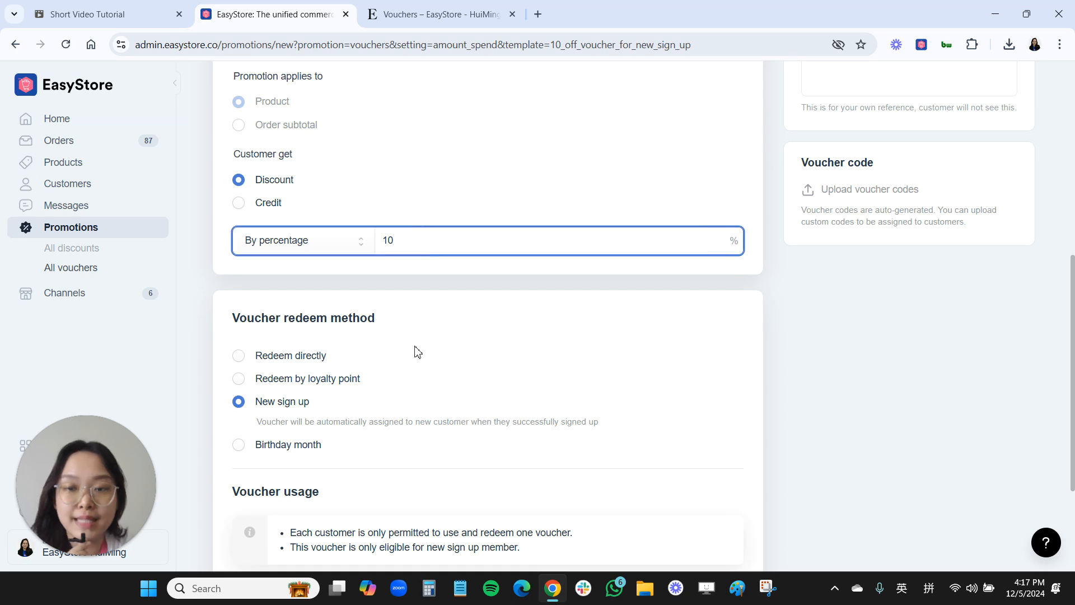
- Limit the new sign-up voucher's available quantity to 100 times, keeping New sign up as the redeem method
scroll(415, 351, down, 3)
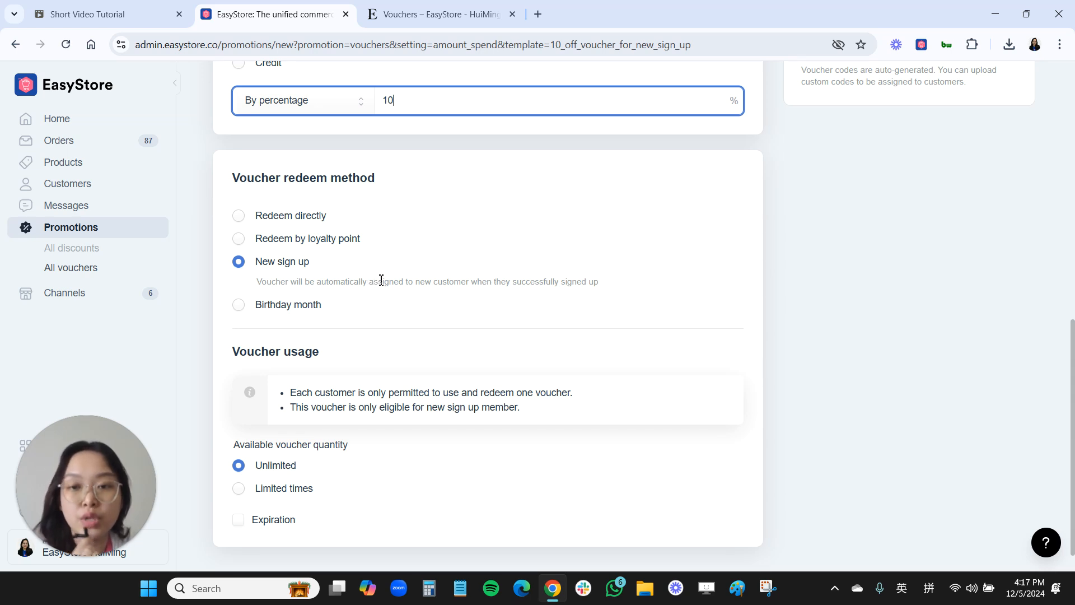
scroll(377, 280, down, 1)
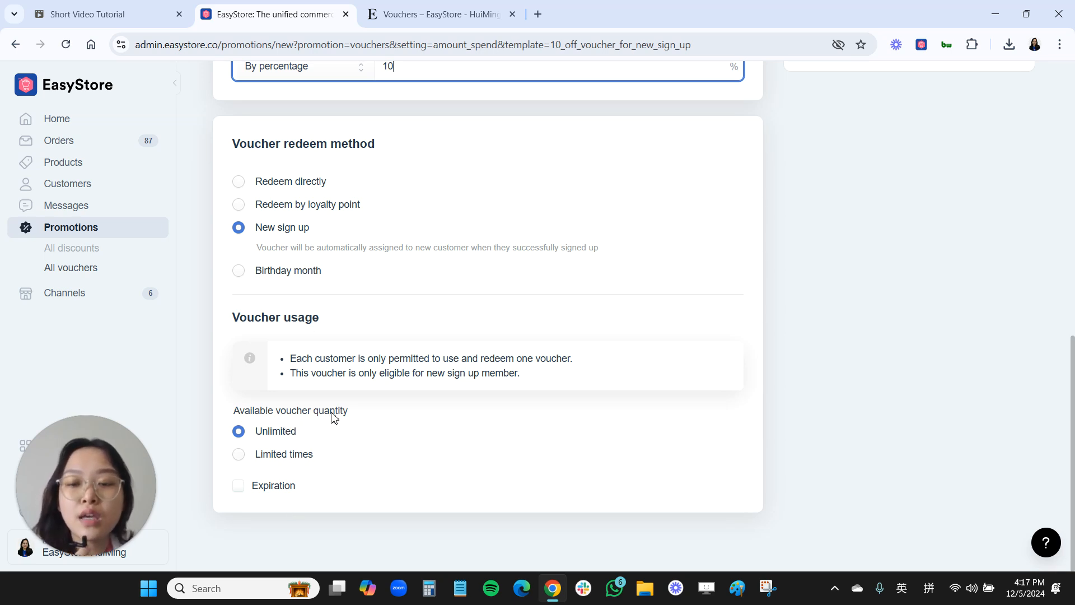
click(241, 457)
scroll(242, 460, down, 1)
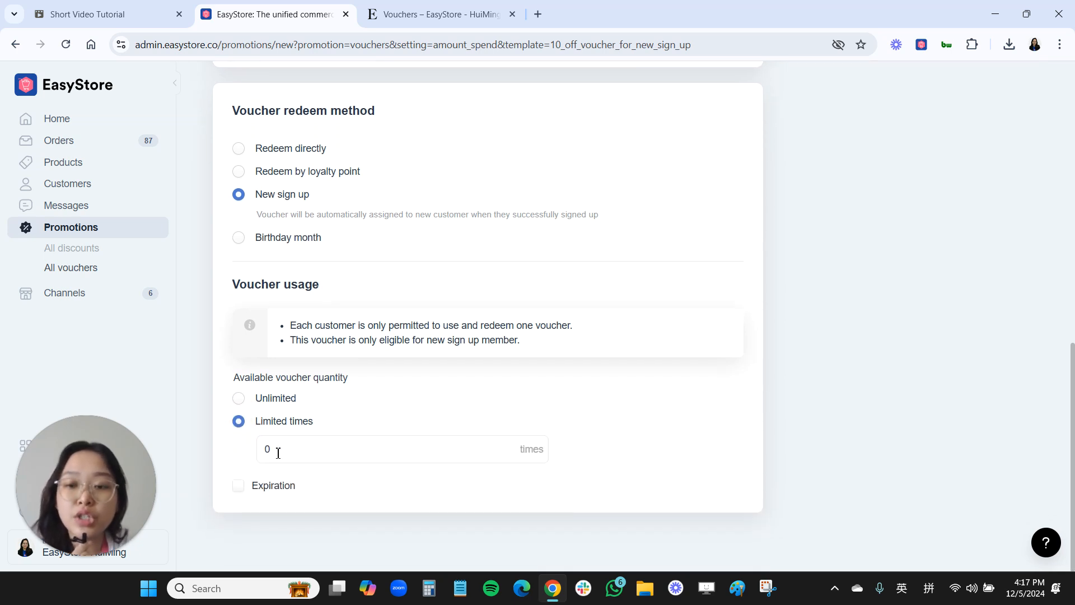
click(277, 451)
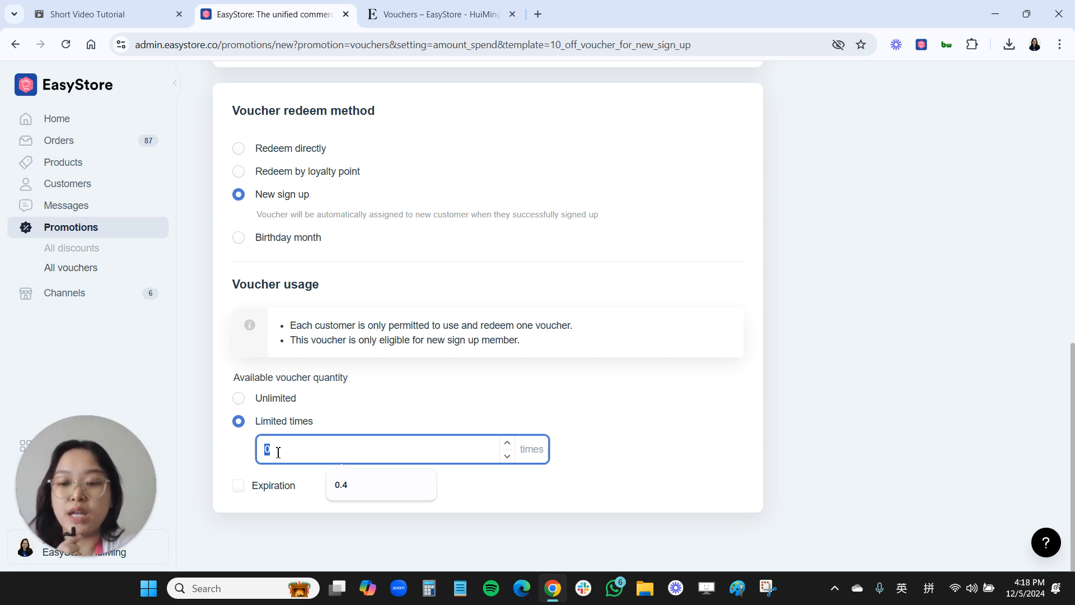
text(100)
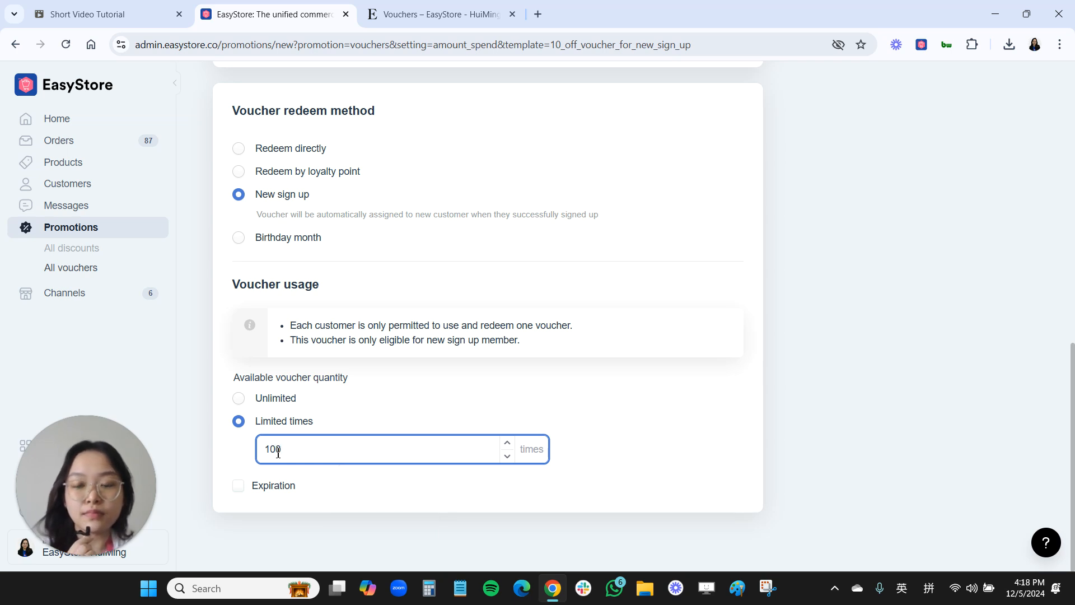
click(238, 486)
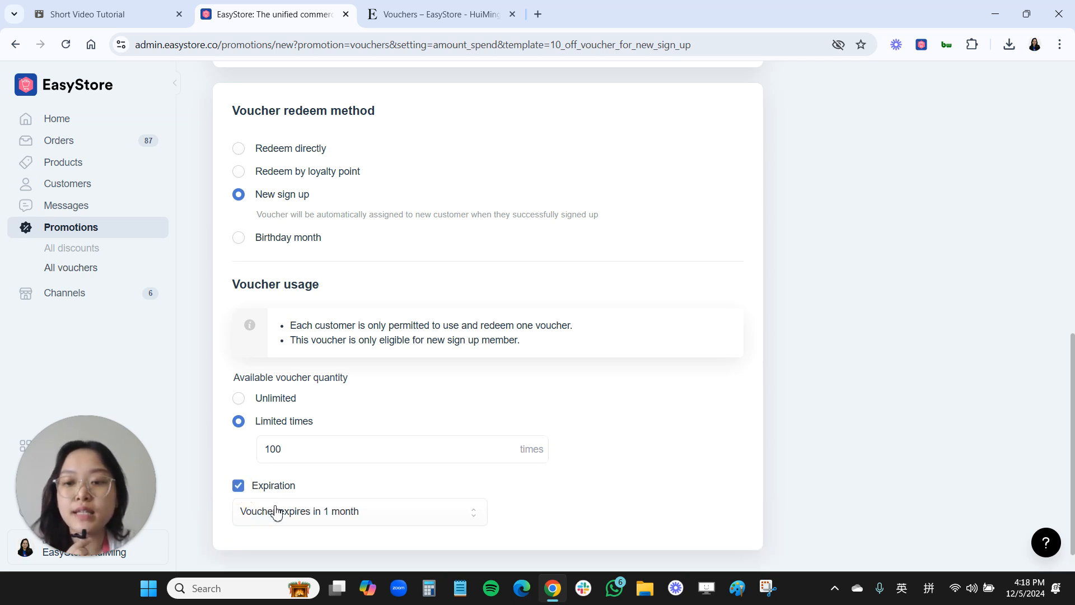
scroll(347, 474, down, 1)
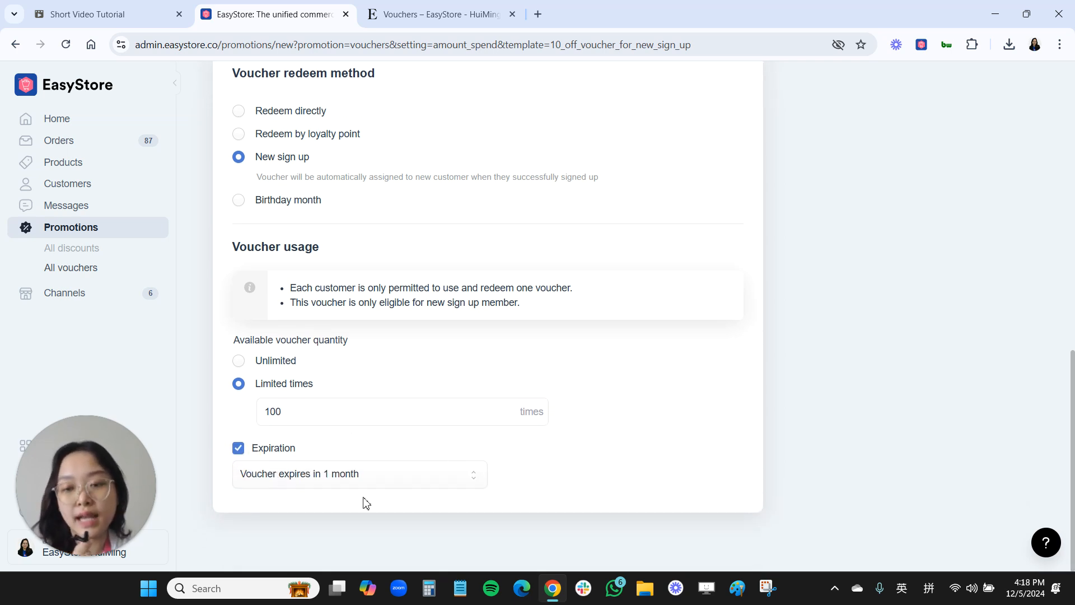
click(326, 485)
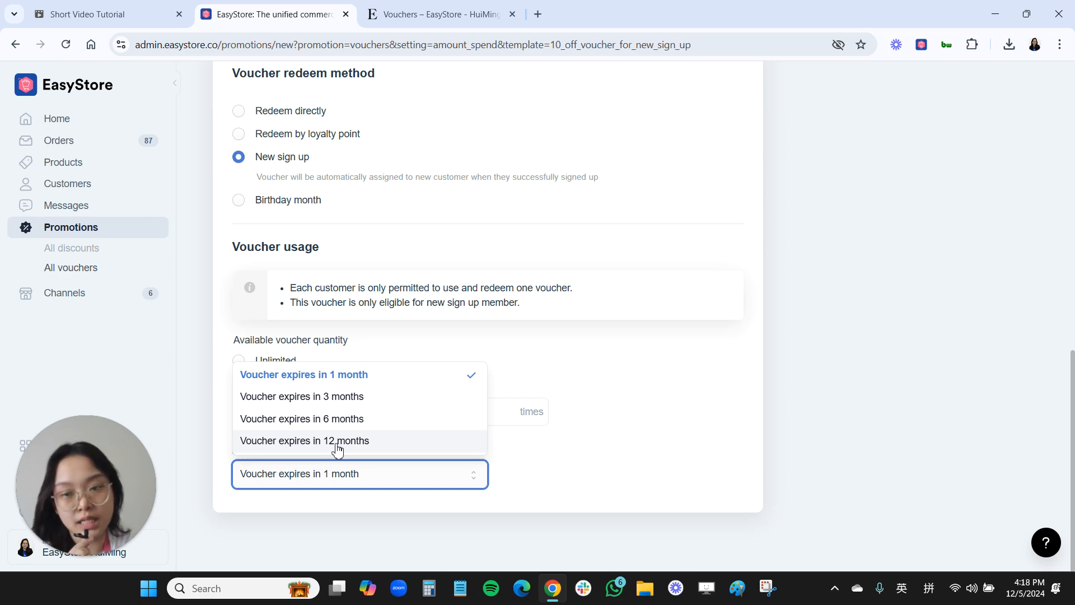
click(443, 456)
click(241, 447)
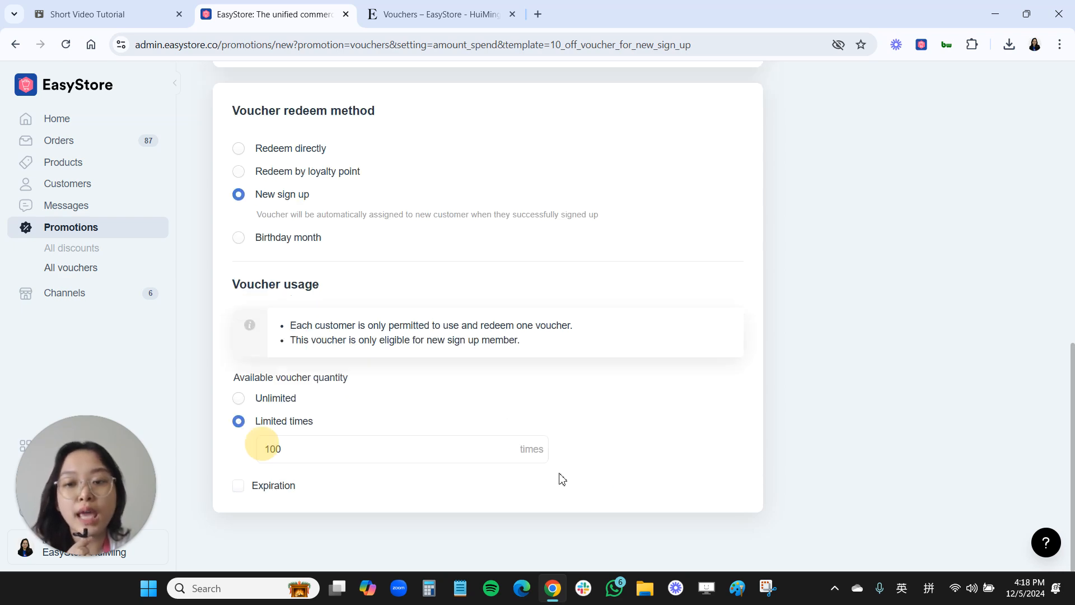
- Save the NEWBIE 10% OFF voucher with no end date
scroll(939, 448, up, 10)
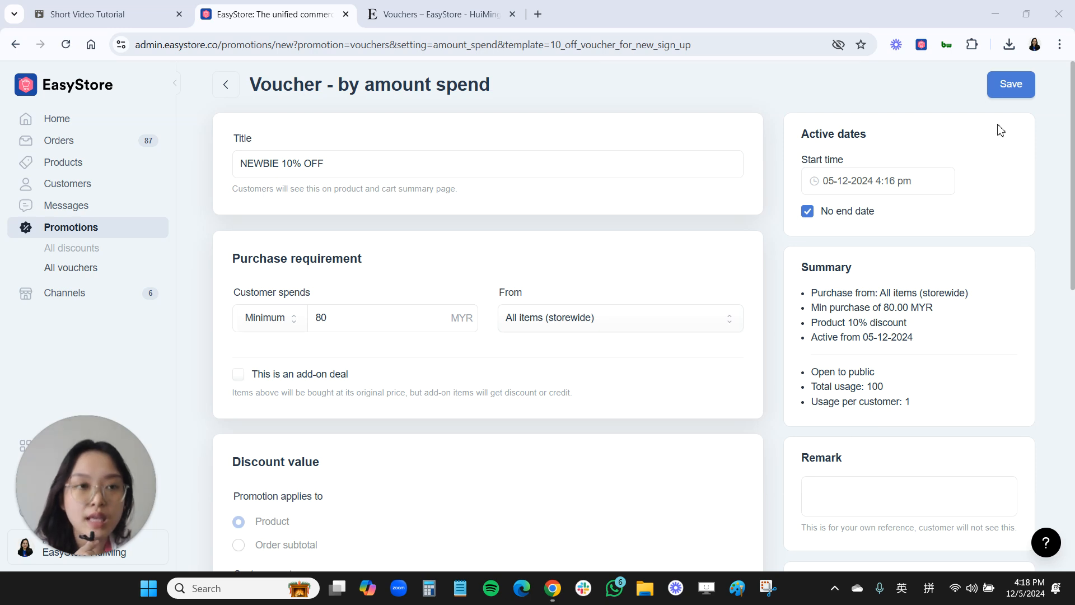
click(1007, 84)
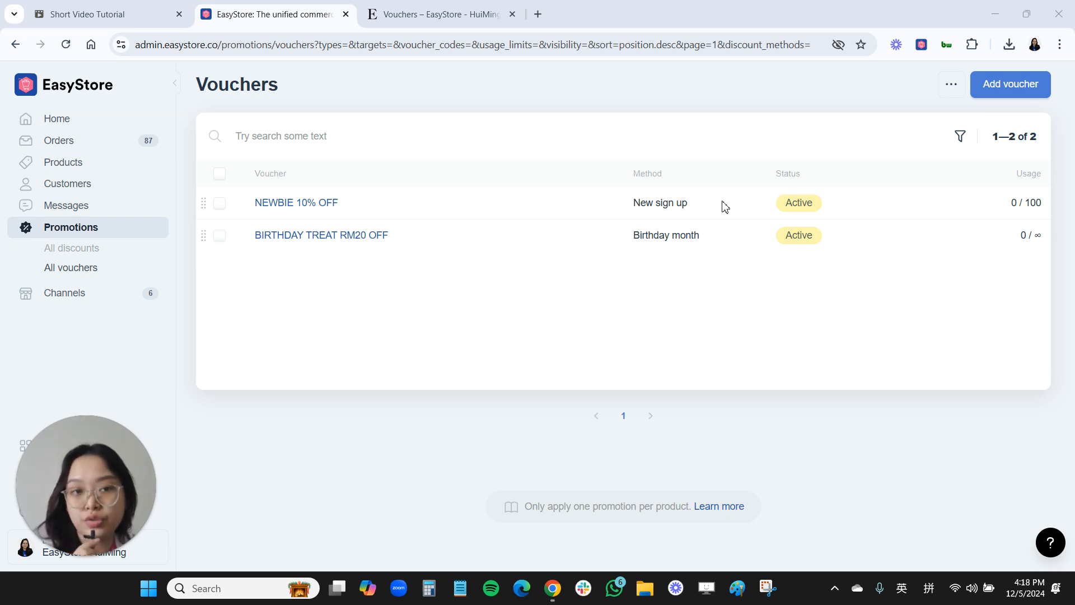
- Switch to the Essence storefront, reload its Vouchers page and view the terms of the BIRTHDAY TREAT RM20 OFF voucher
click(436, 17)
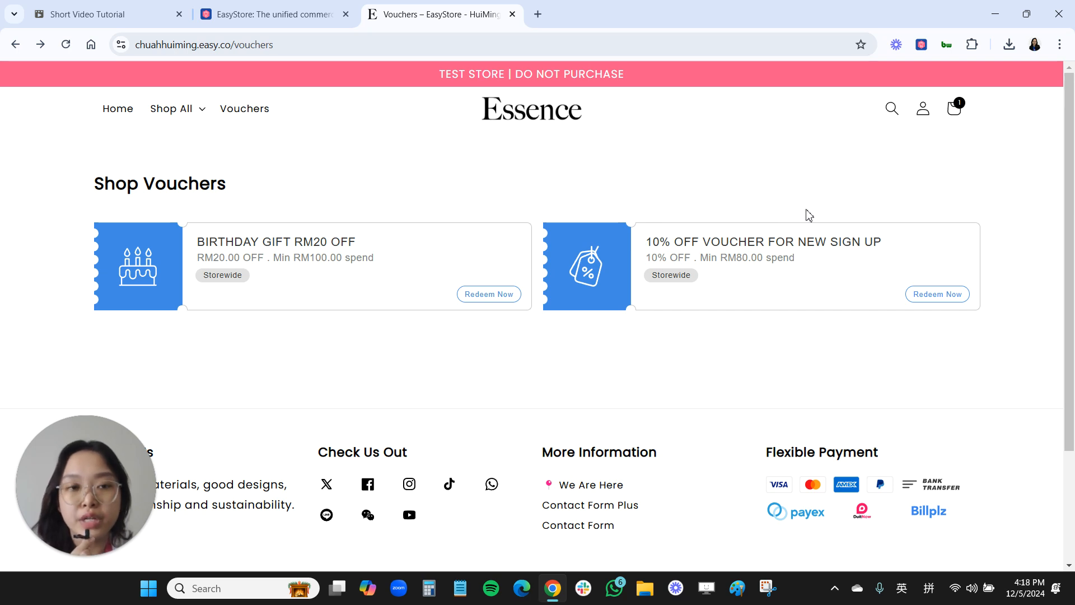
click(228, 113)
click(233, 118)
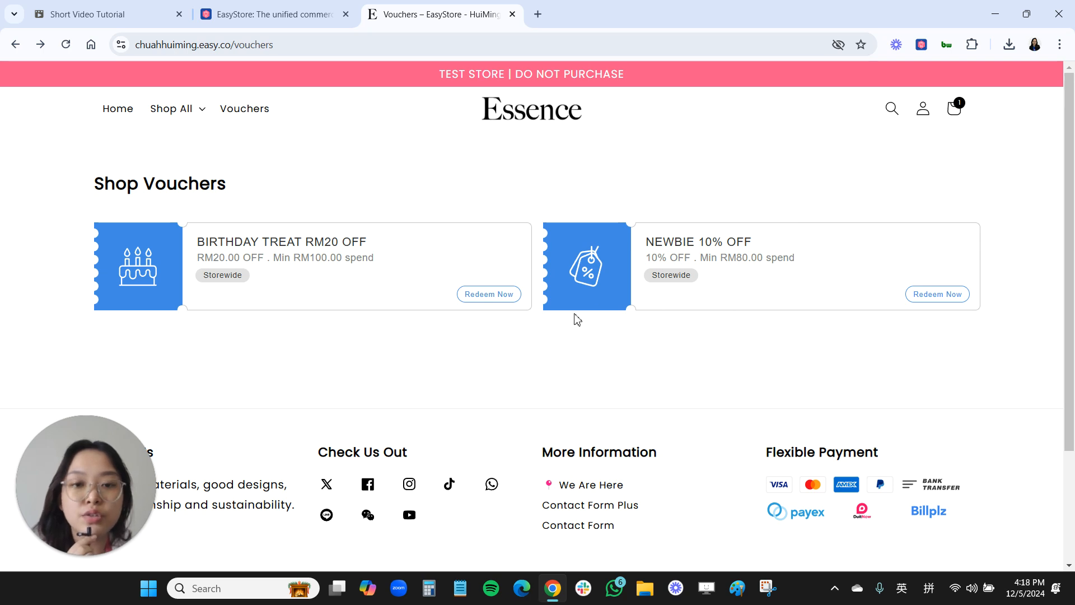
click(490, 296)
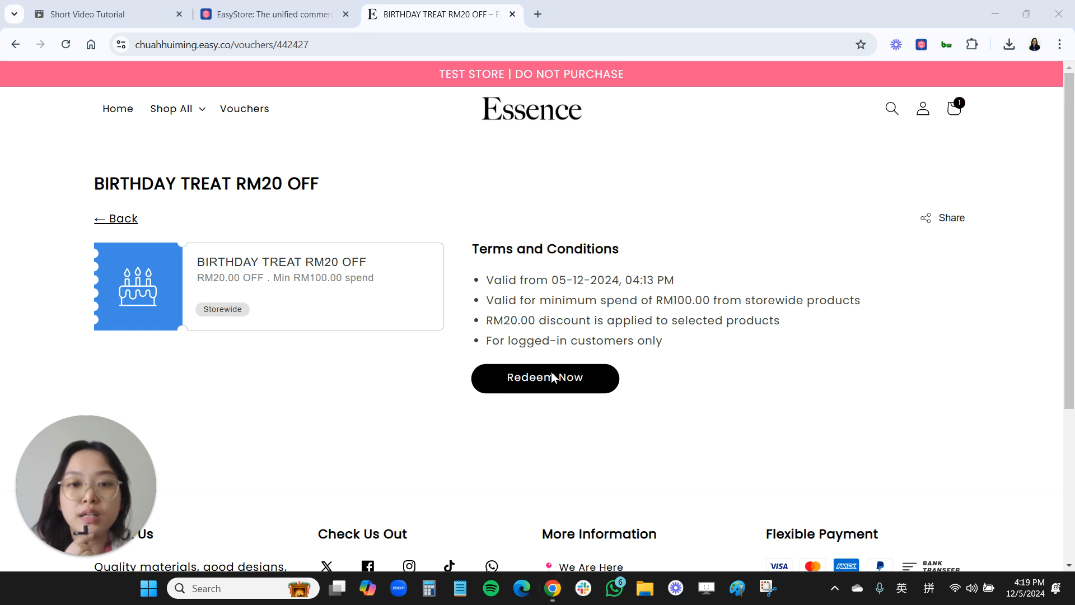
click(551, 377)
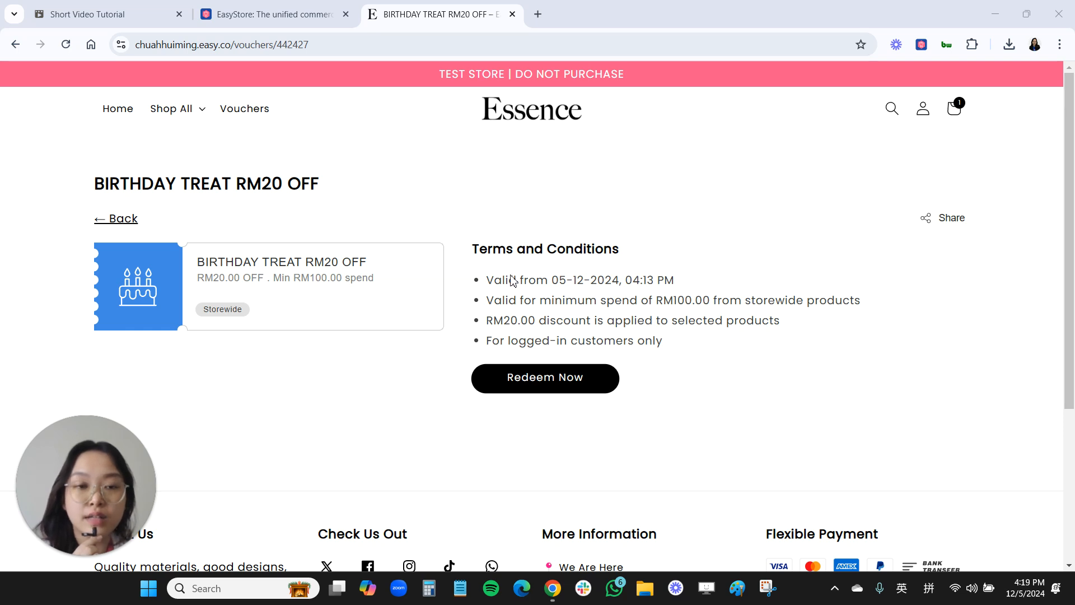
- View the NEWBIE 10% OFF voucher's details on the storefront and highlight the "For logged-in customers only" condition
click(246, 110)
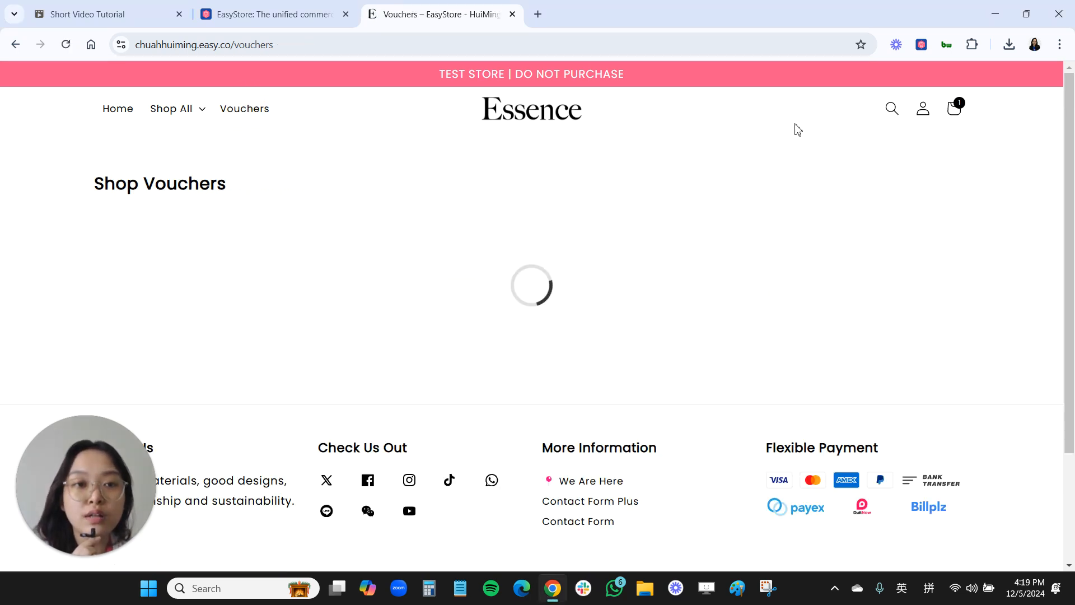
click(752, 249)
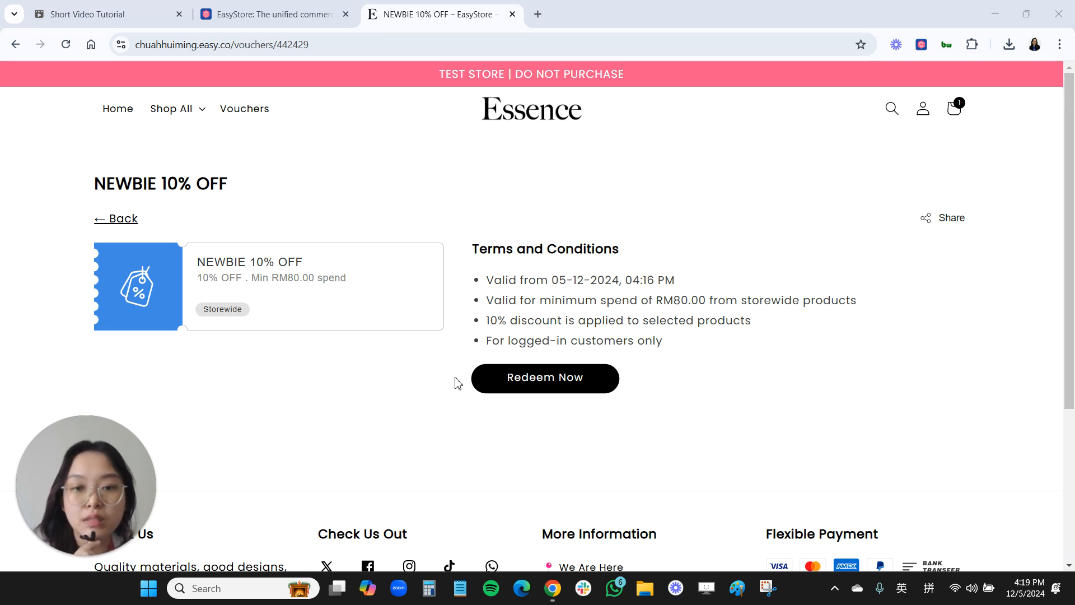
drag(487, 341, 682, 348)
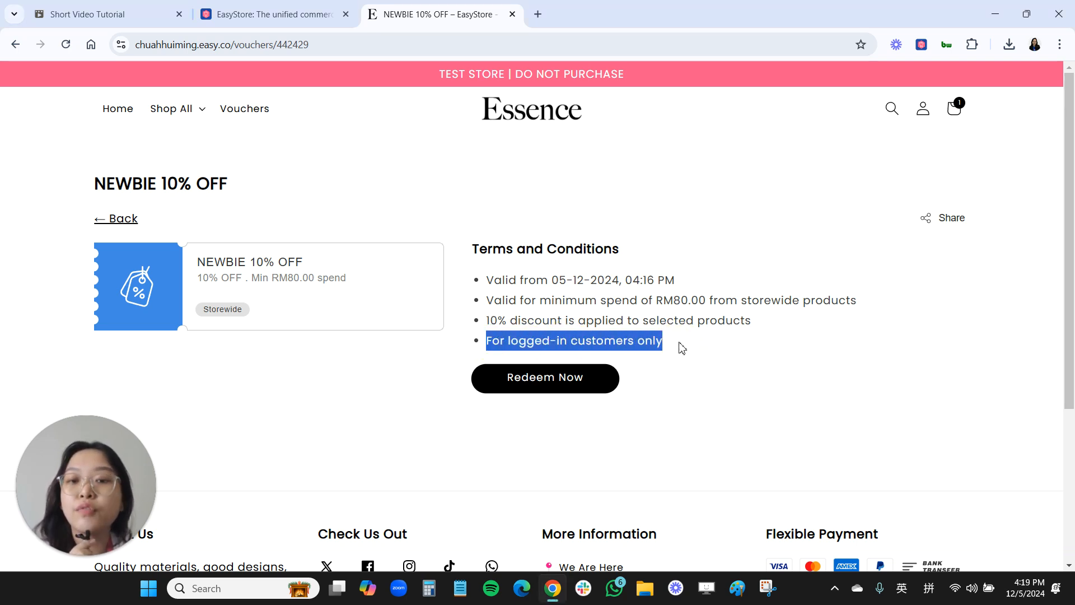